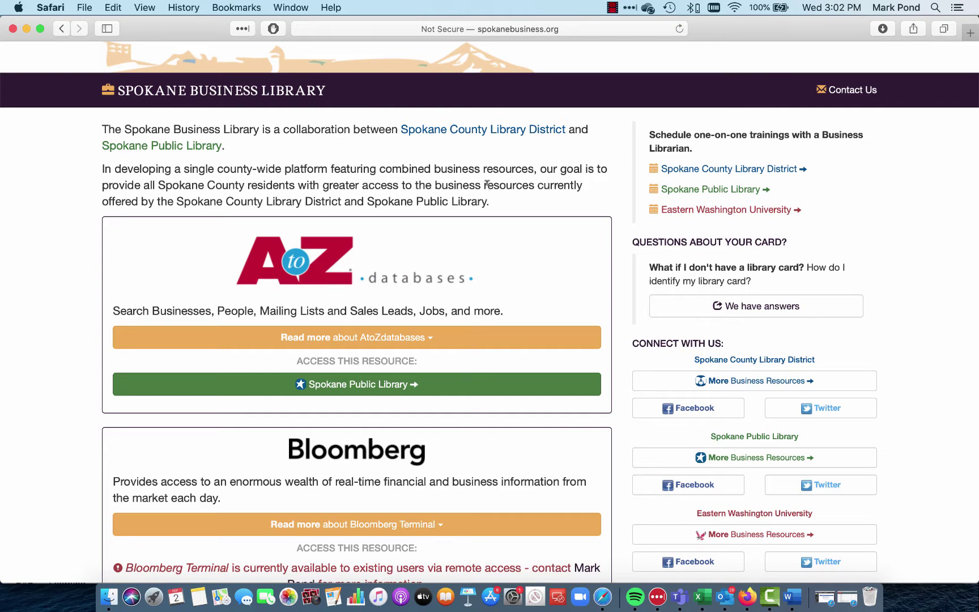
Step: Access AtoZdatabases through Spokane Public Library and open the advanced person search of the 240 Million Residents database
scroll(490, 111, "up", 1)
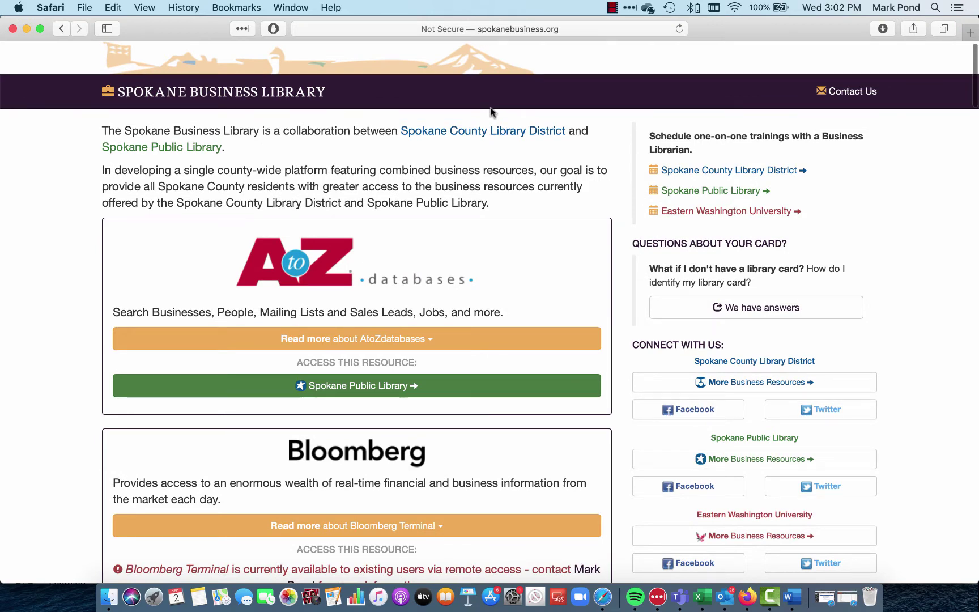
scroll(397, 255, "down", 2)
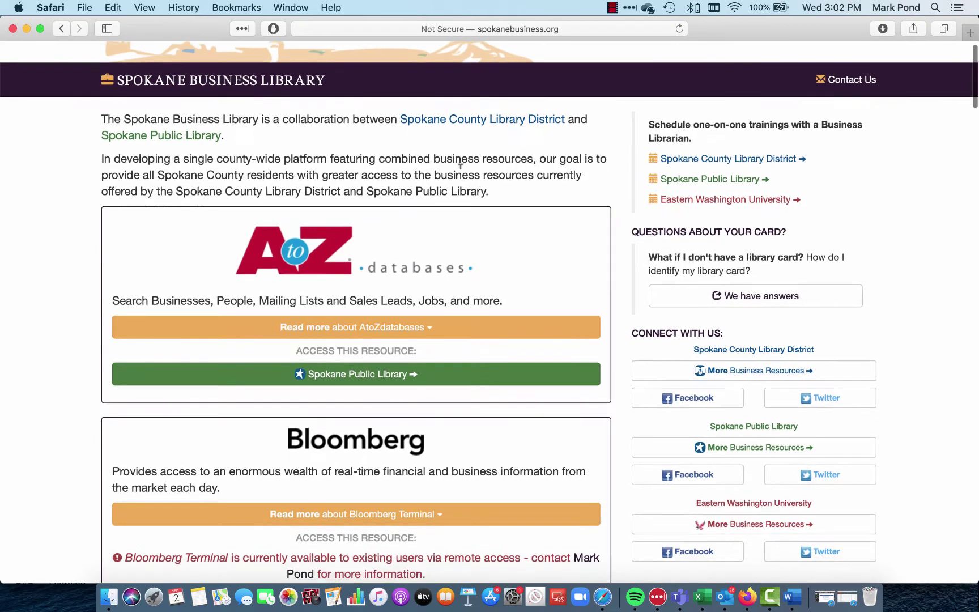
left_click(380, 372)
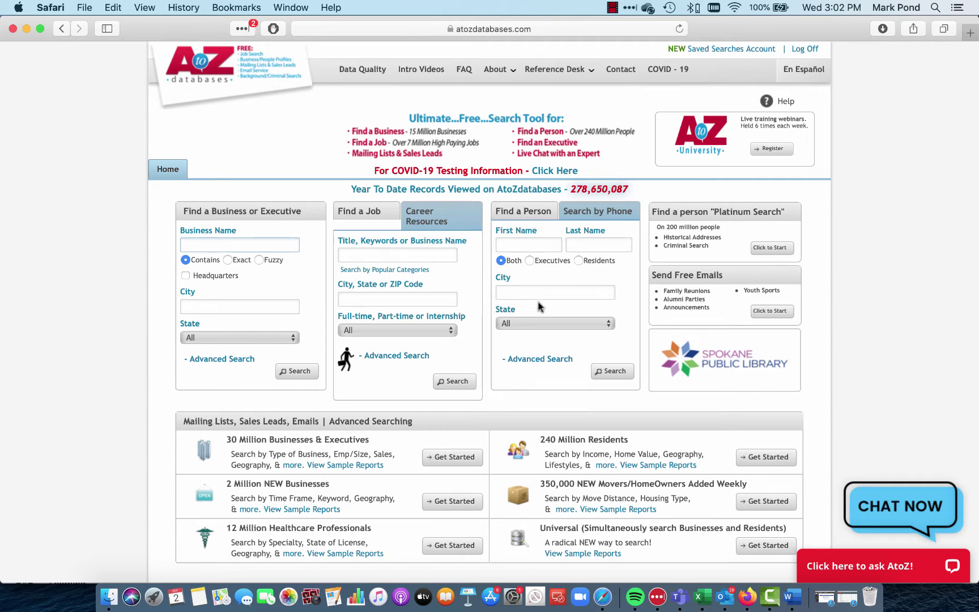
left_click(535, 360)
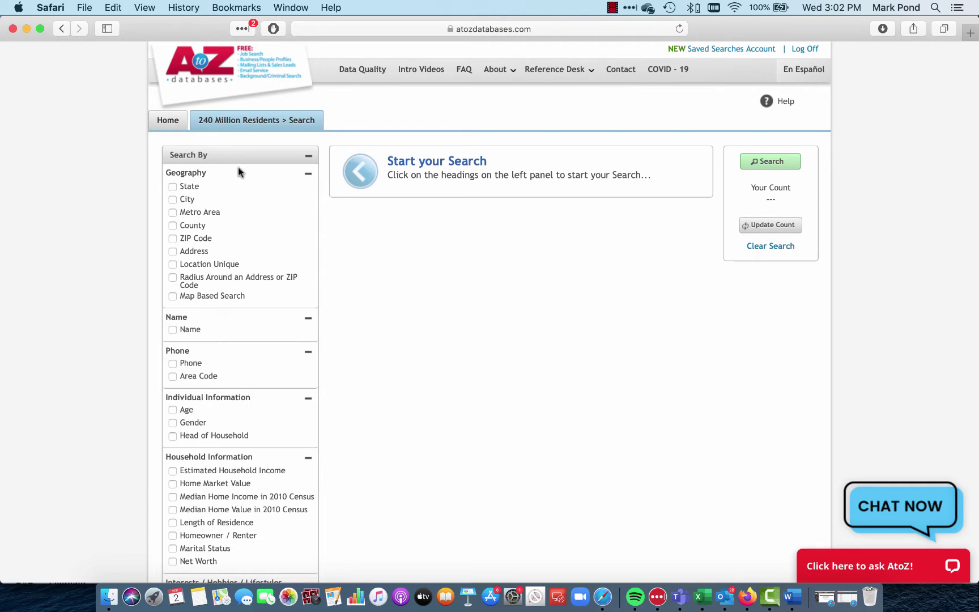
Step: Add a county criterion for Washington, filter the counties by "sp", and select Spokane, WA
left_click(175, 226)
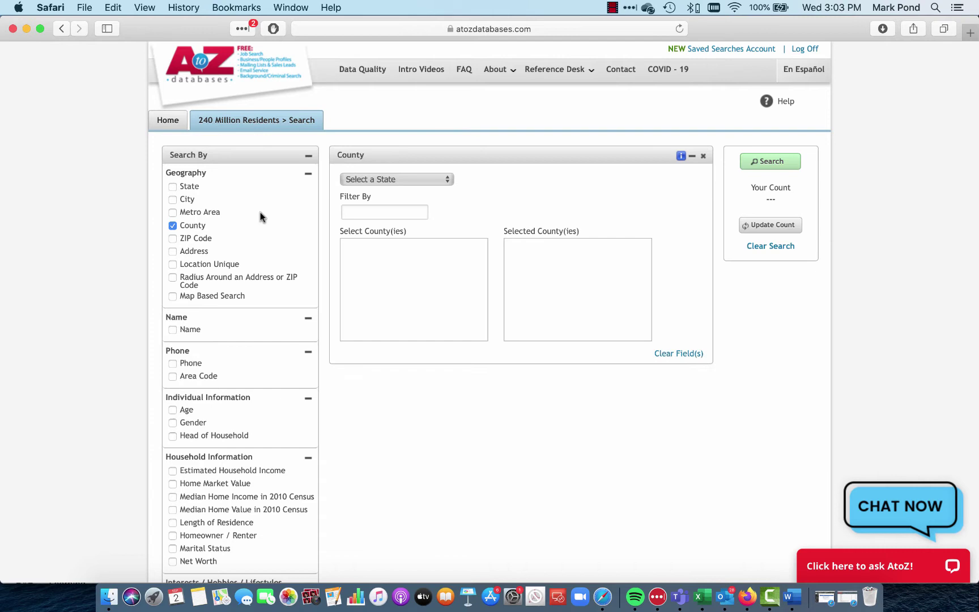
left_click(365, 179)
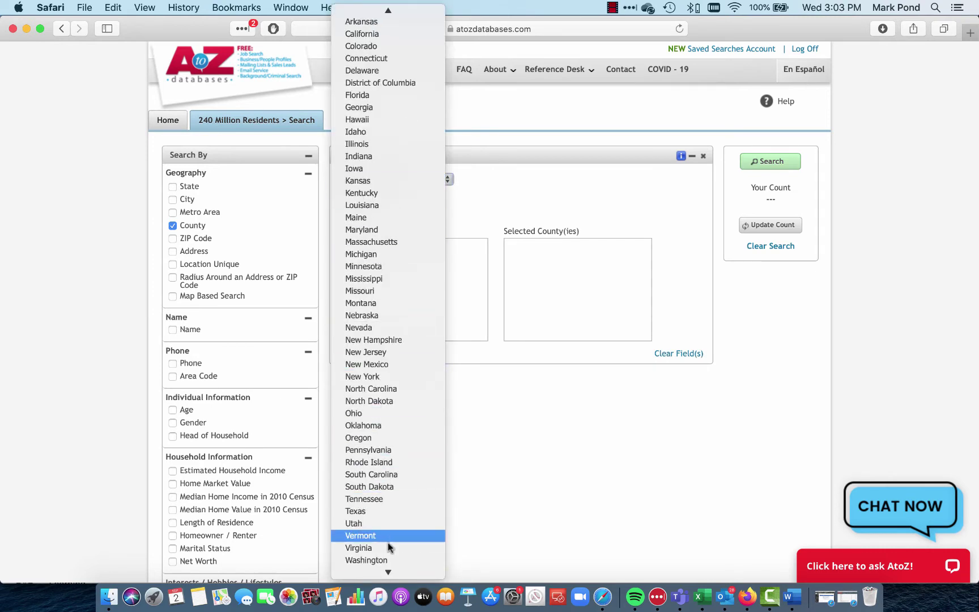
left_click(366, 560)
left_click(391, 213)
type("sp")
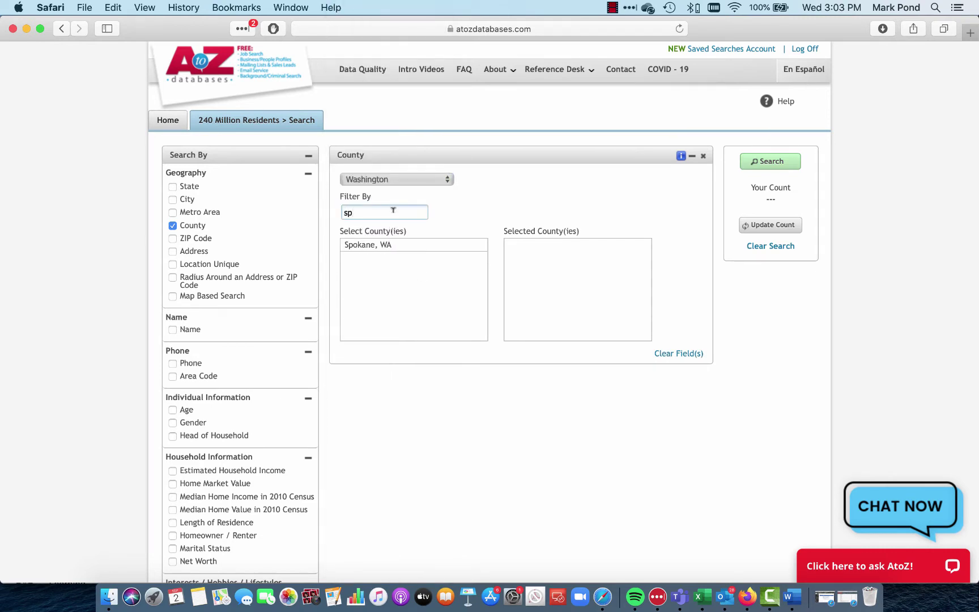
left_click(381, 247)
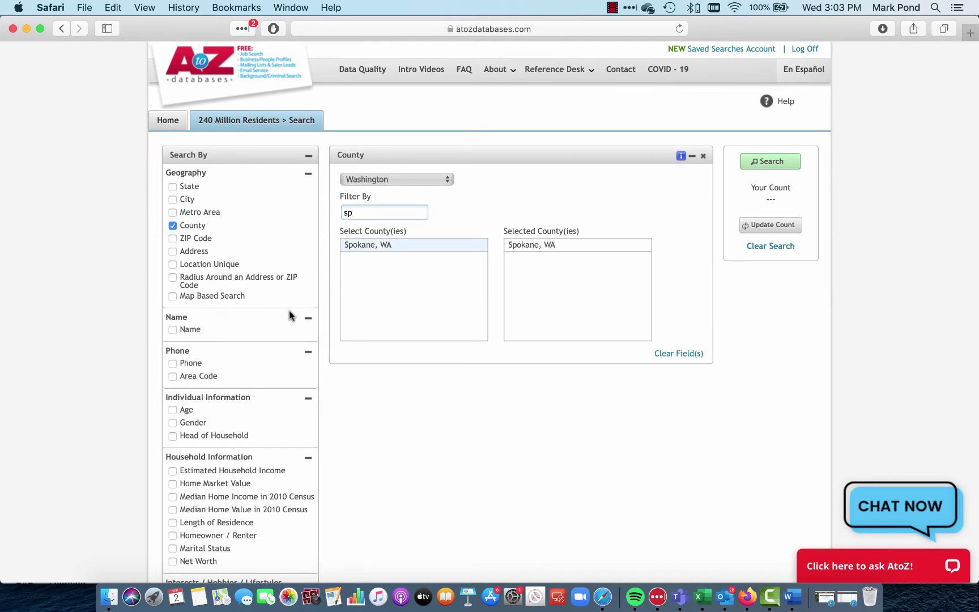
Step: Add an age criterion with the ranges 26 to 39 and 40 to 49
scroll(289, 310, "down", 5)
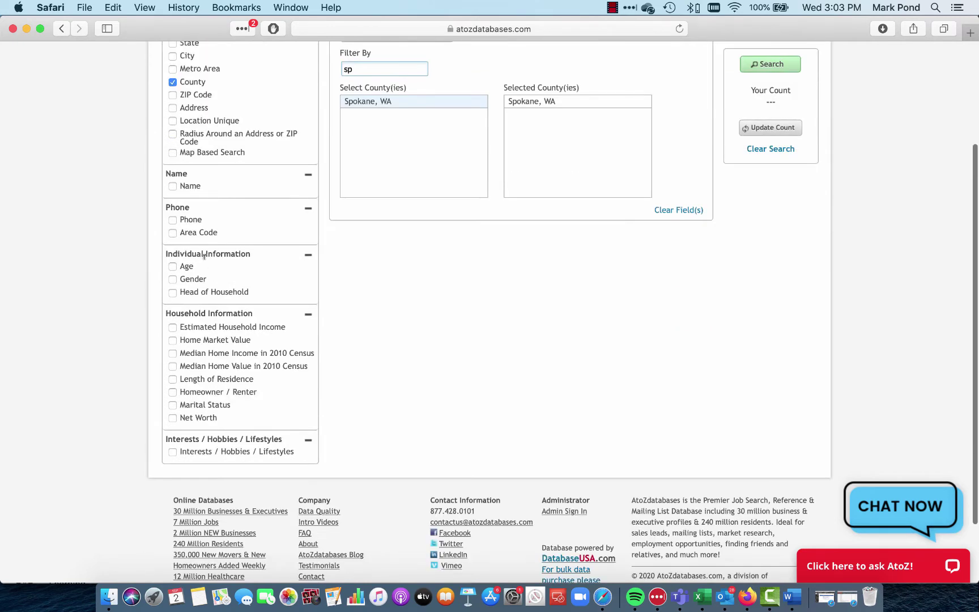
left_click(173, 266)
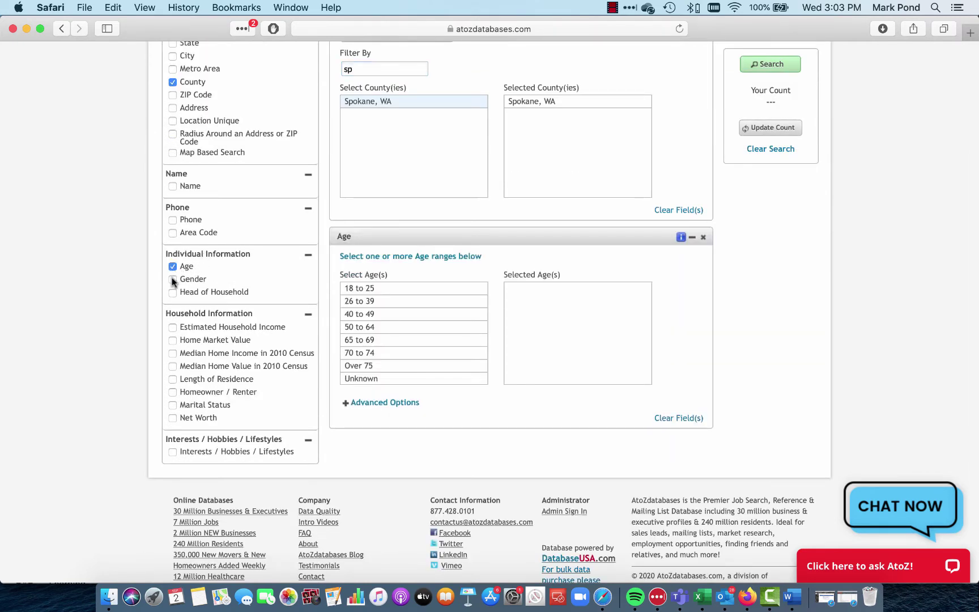
left_click(394, 306)
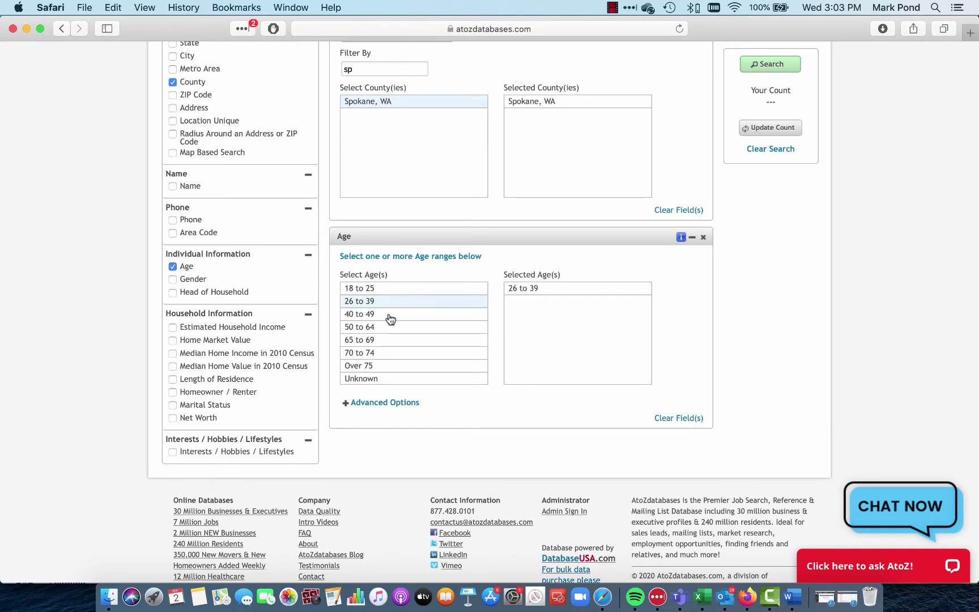
left_click(390, 316)
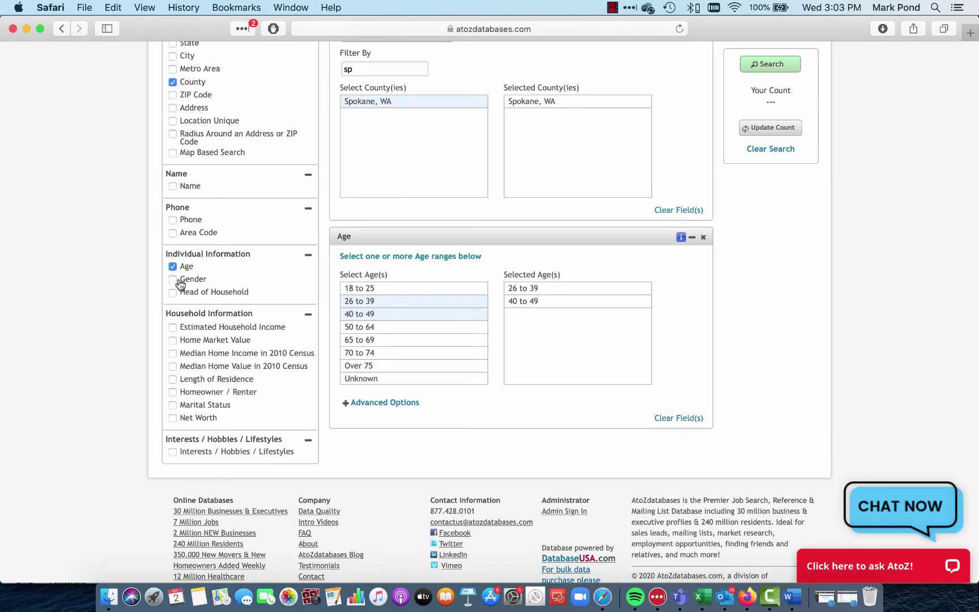
Step: Add a Head of Household criterion limited to the head of the household only
left_click(190, 294)
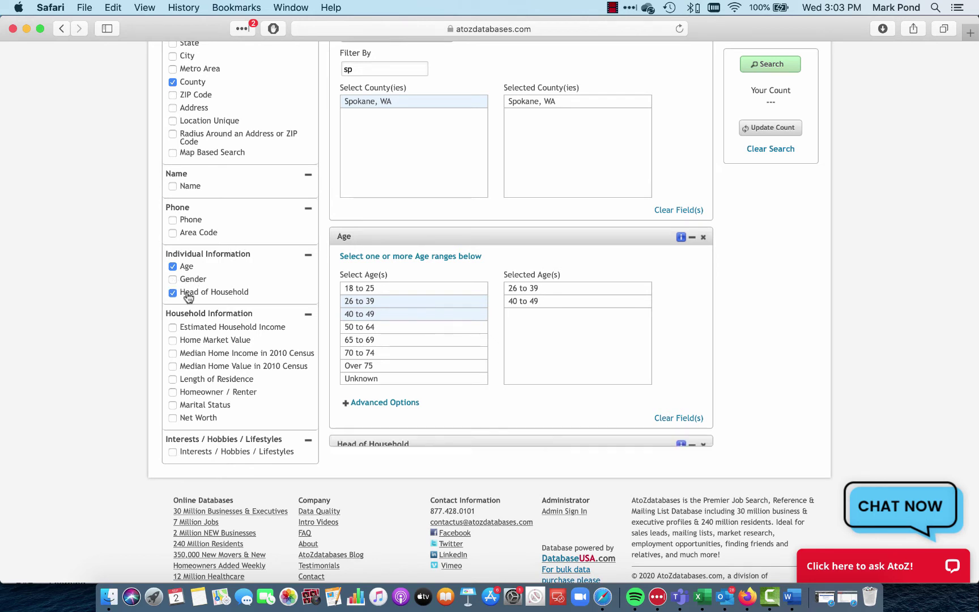
scroll(485, 325, "down", 1)
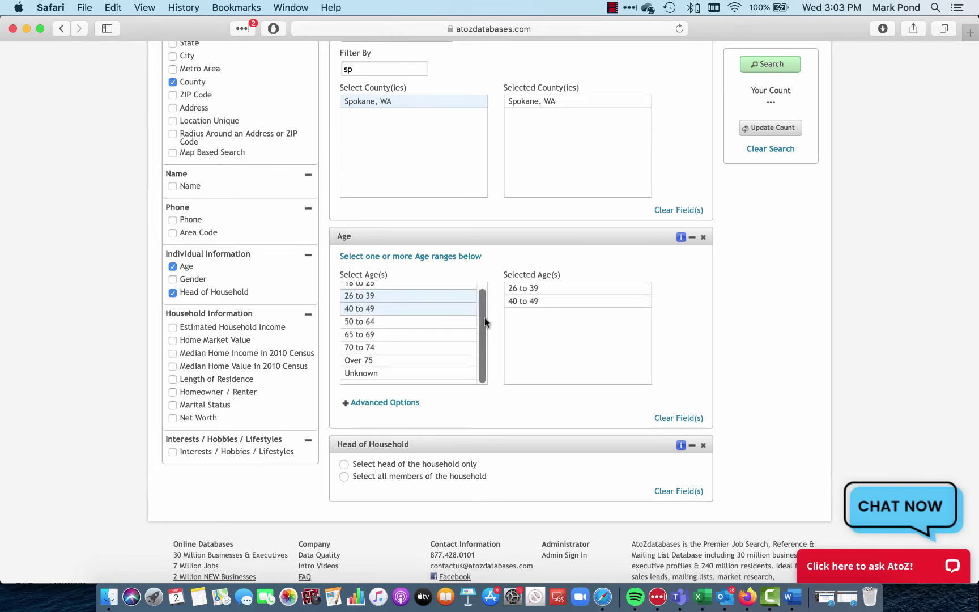
scroll(719, 318, "down", 2)
scroll(720, 323, "down", 2)
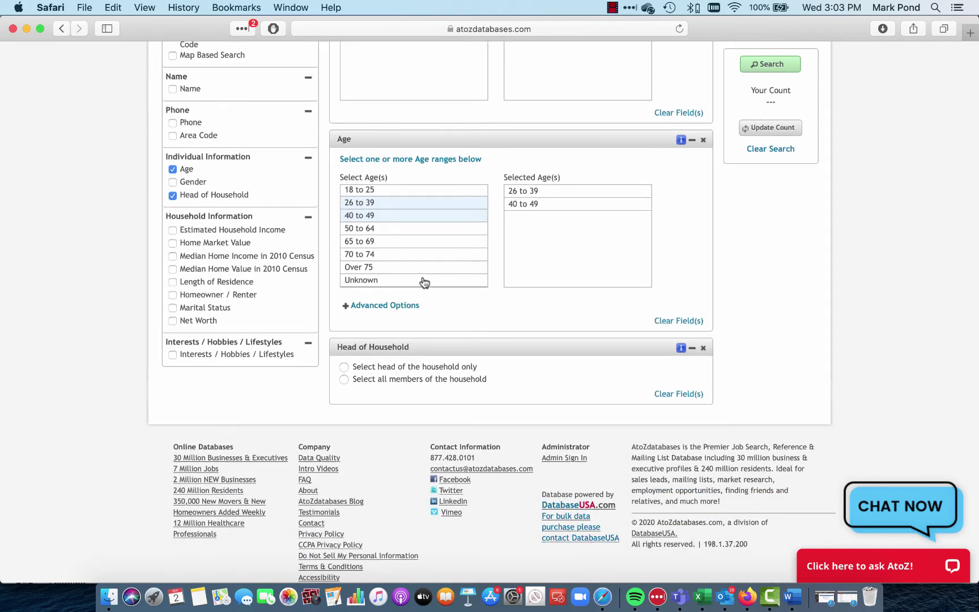
left_click(345, 367)
Step: Add an Interests / Hobbies / Lifestyles criterion with RV under Travel, and run the resident search
left_click(173, 354)
scroll(813, 343, "down", 1)
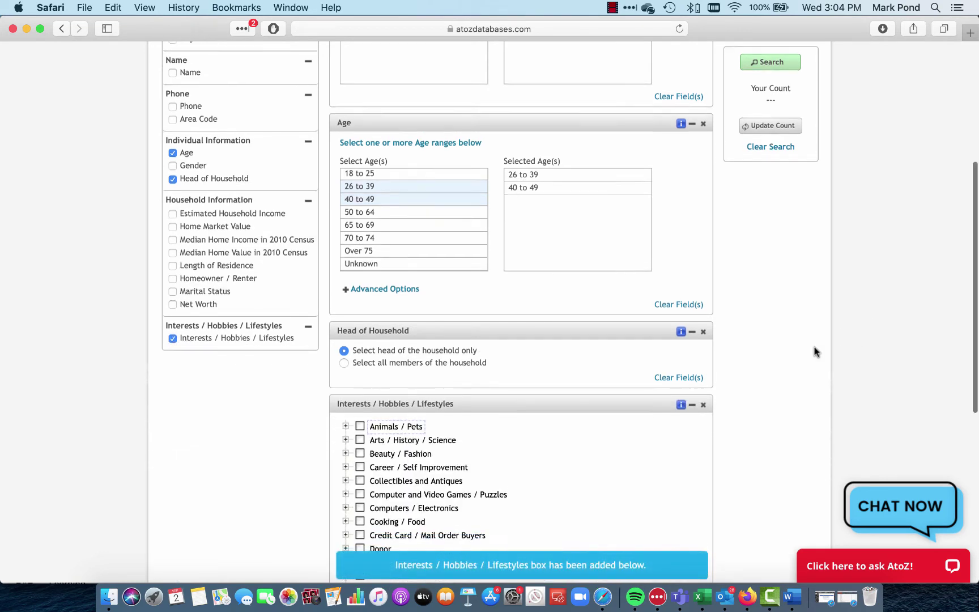
scroll(814, 351, "down", 4)
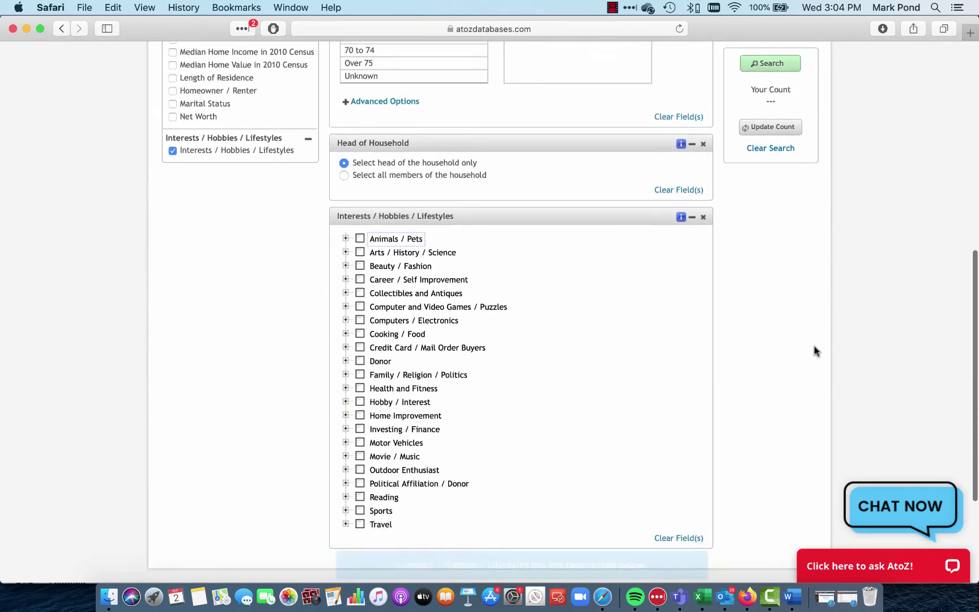
scroll(814, 352, "down", 1)
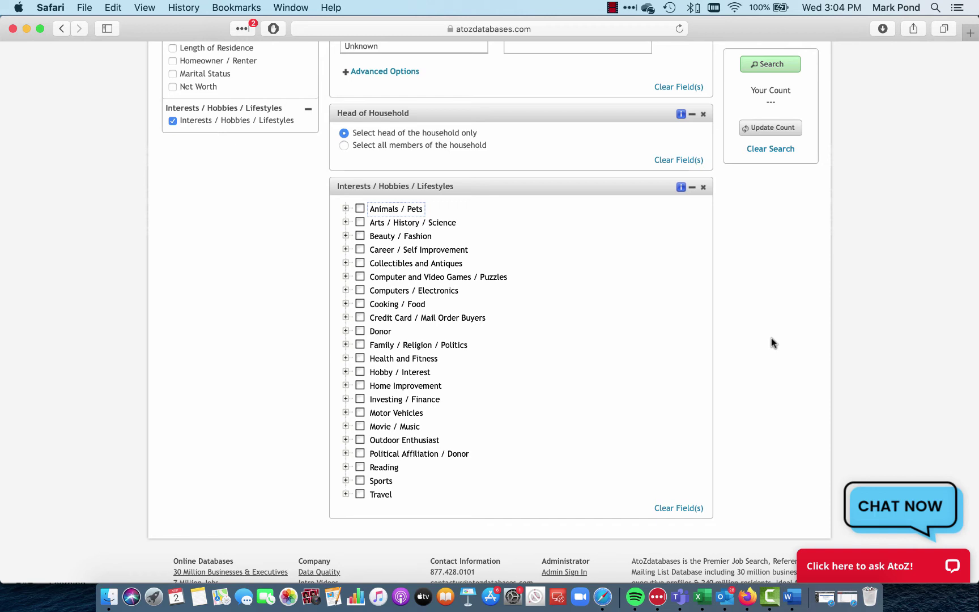
left_click(346, 494)
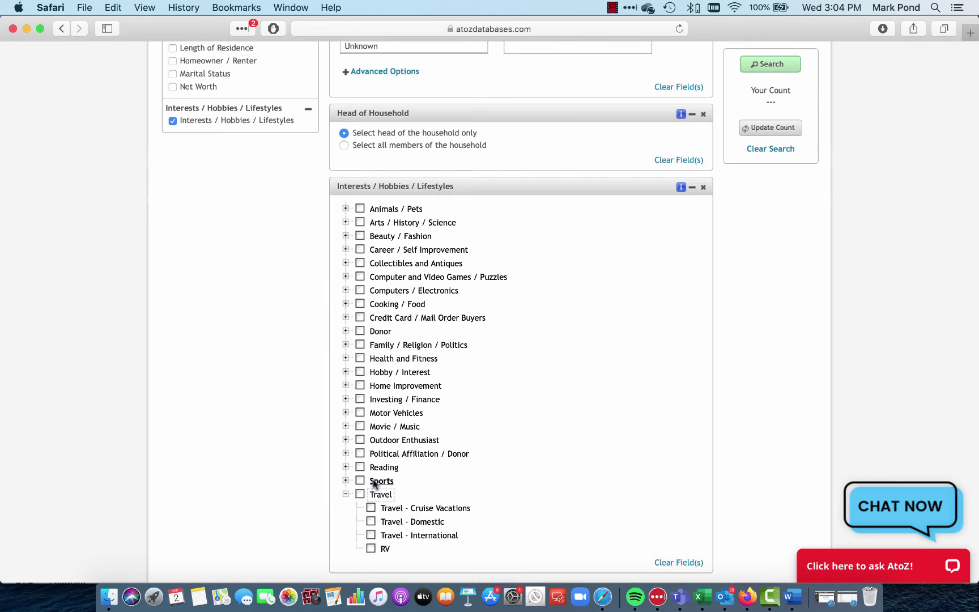
scroll(372, 477, "down", 3)
left_click(370, 486)
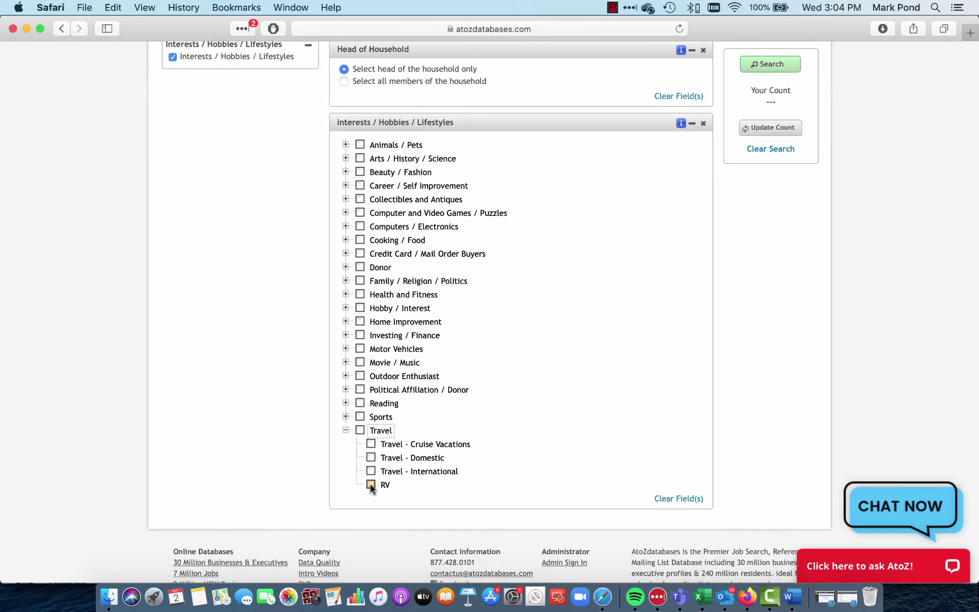
left_click(780, 65)
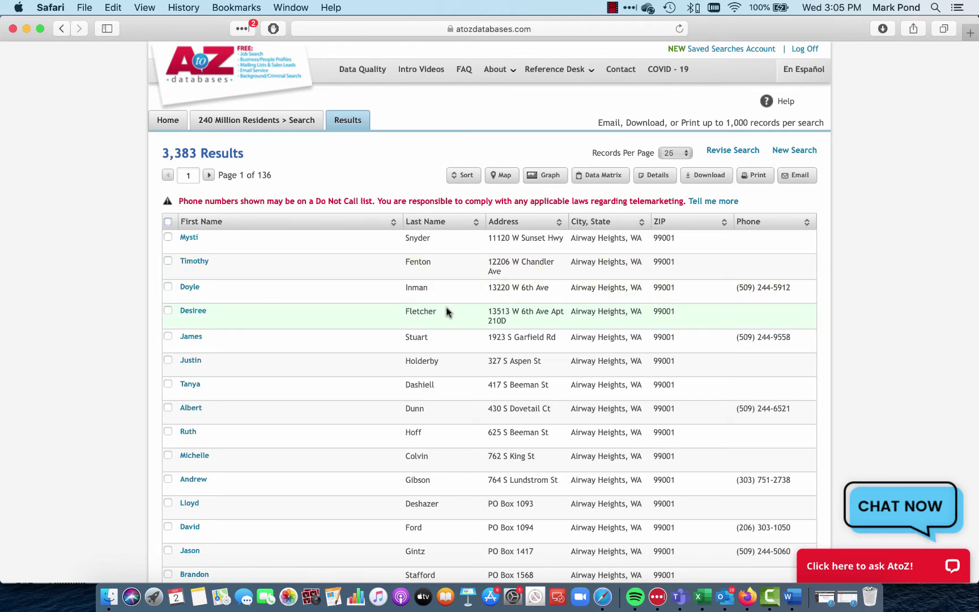
Step: Look over the resident results and set the records per page to 100
scroll(446, 311, "down", 3)
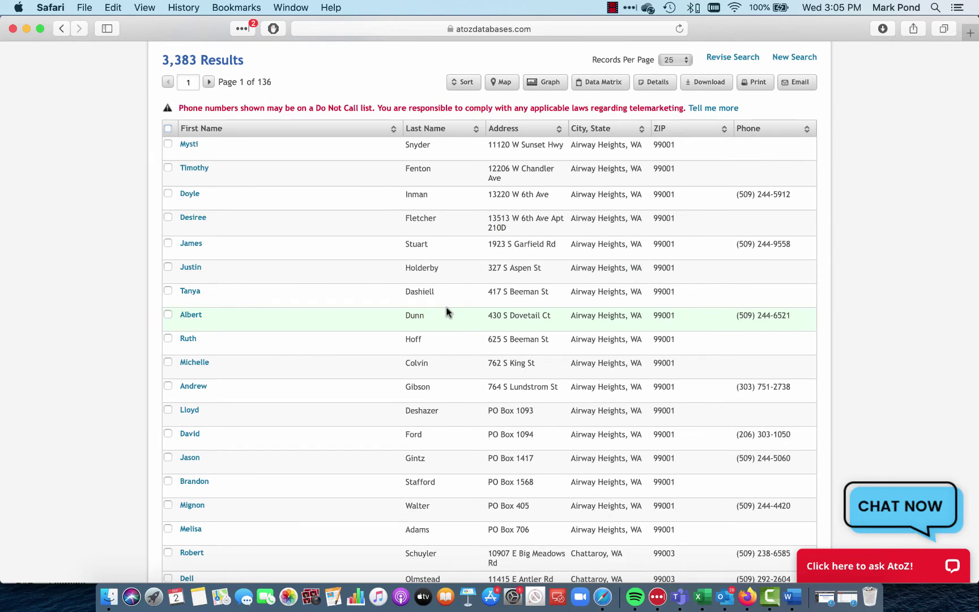
scroll(446, 311, "up", 2)
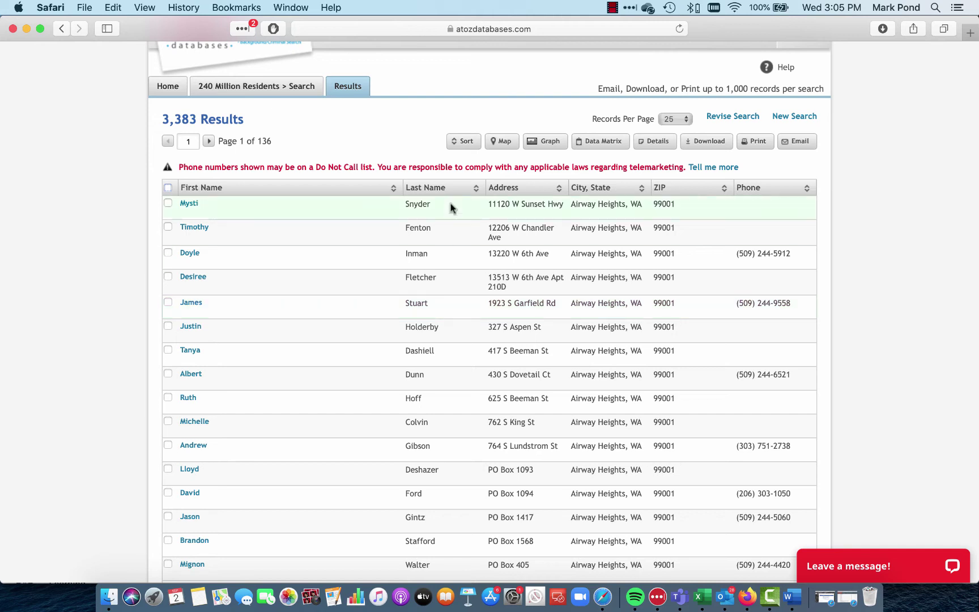
left_click(678, 121)
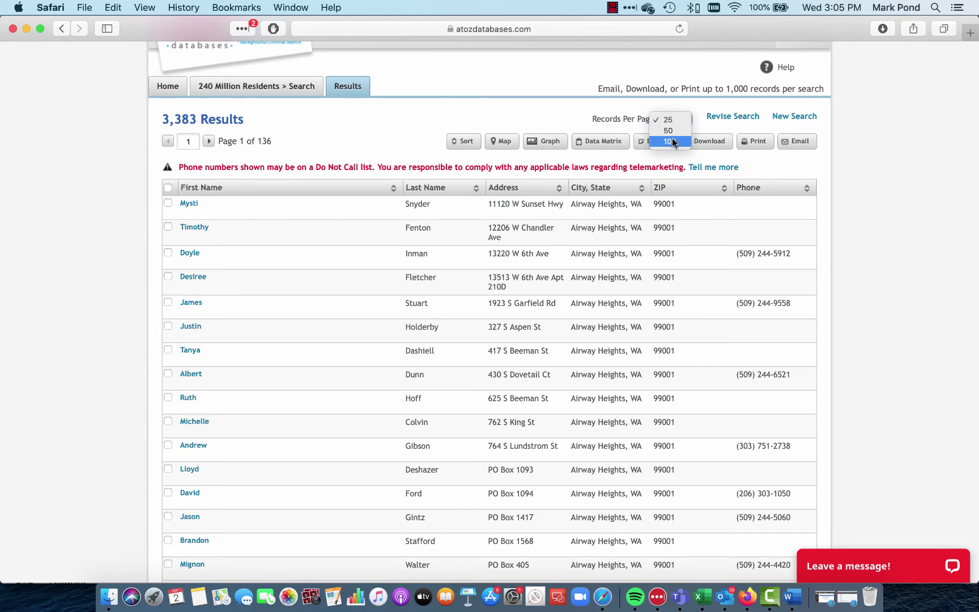
left_click(669, 141)
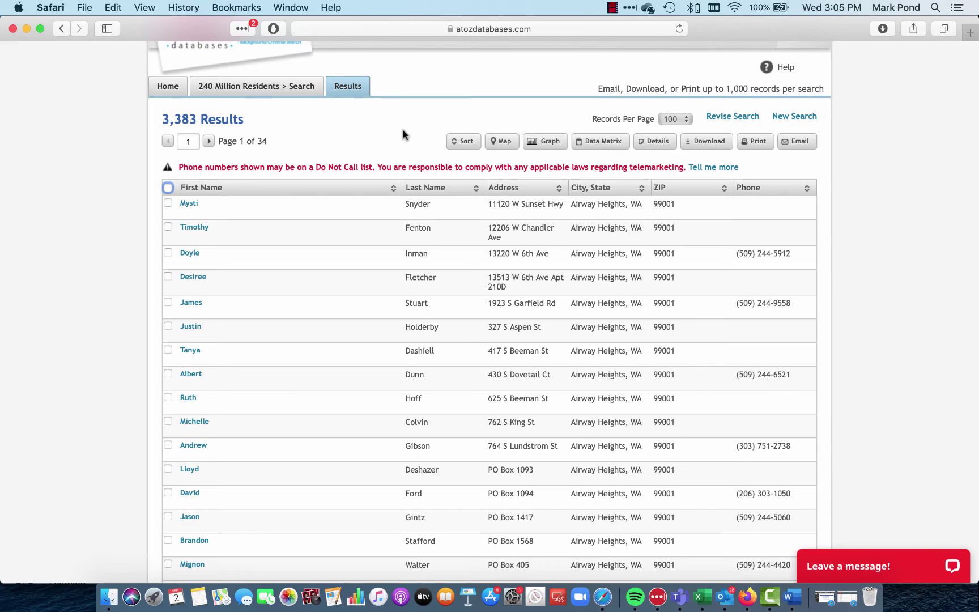
Step: Show the search results on the density map, examine the Spokane area more closely, and return to the results list
left_click(506, 144)
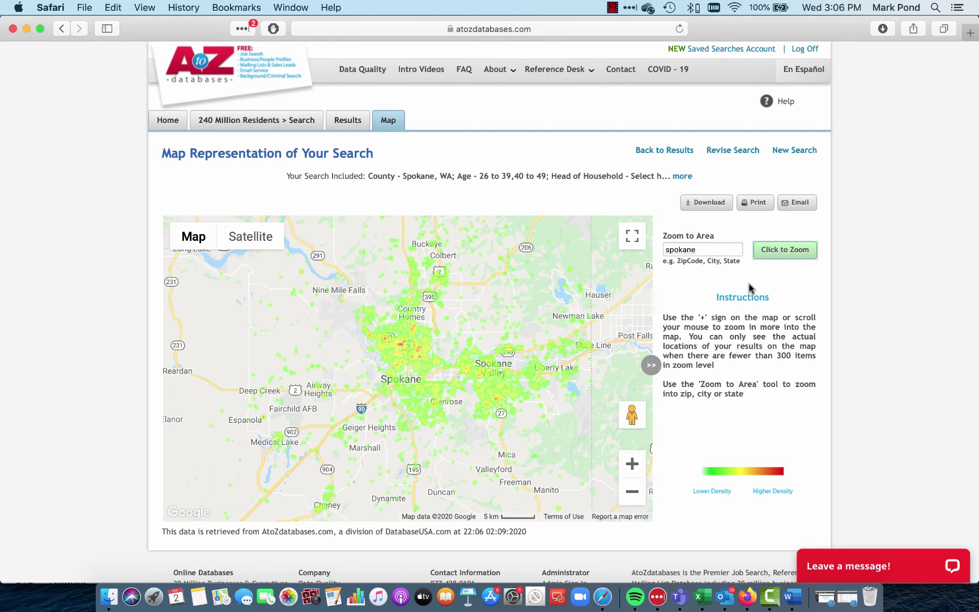
left_click(637, 466)
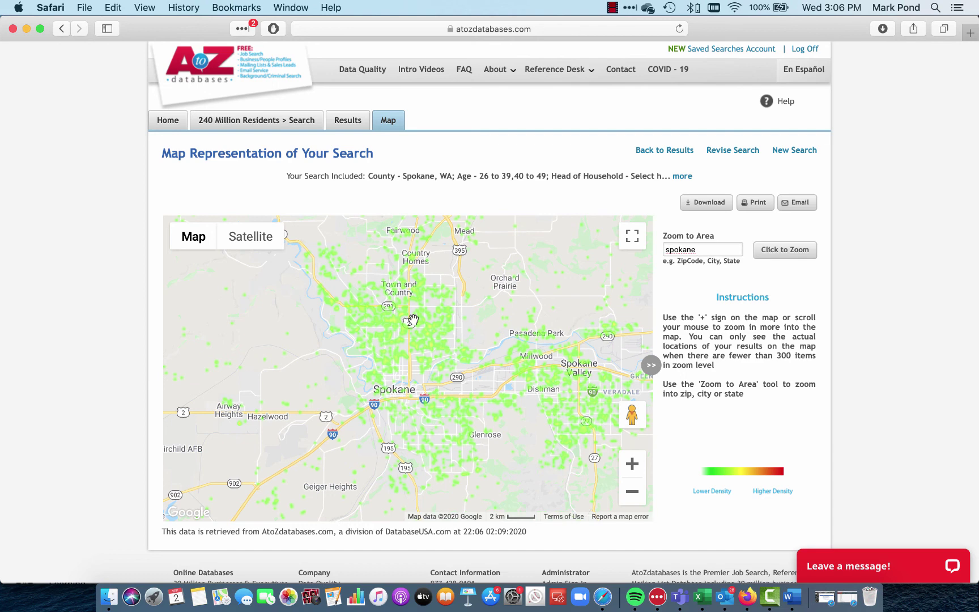
left_click(664, 150)
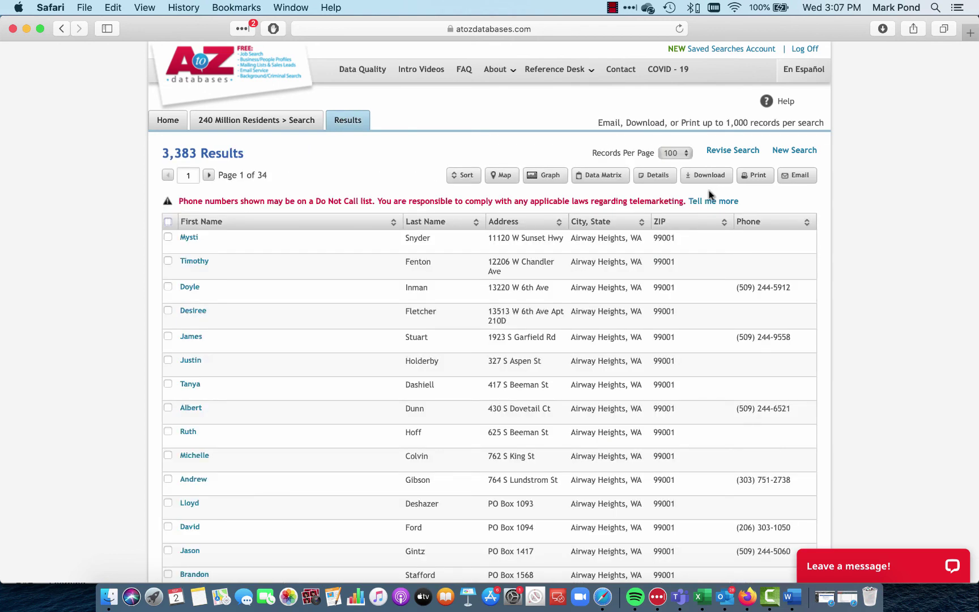